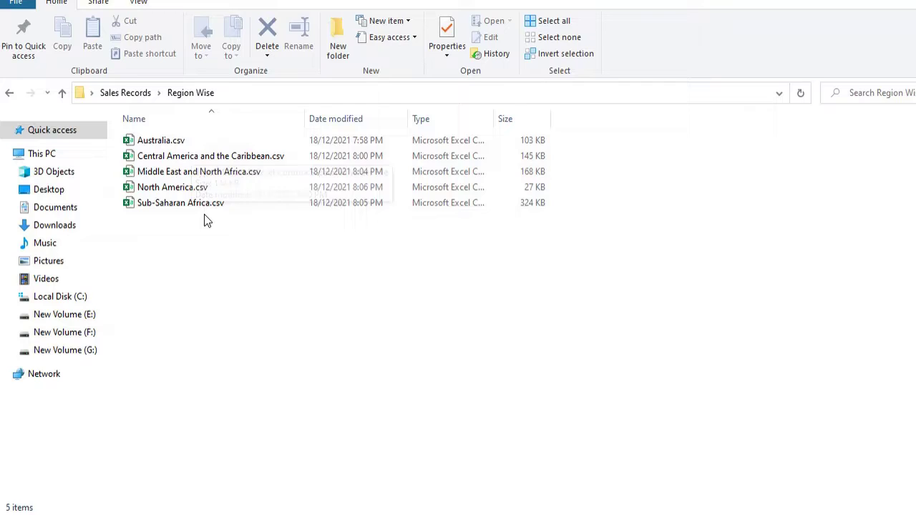
# Open Australia.csv from the Region Wise folder to review its sales records.
pyautogui.doubleClick(175, 143)
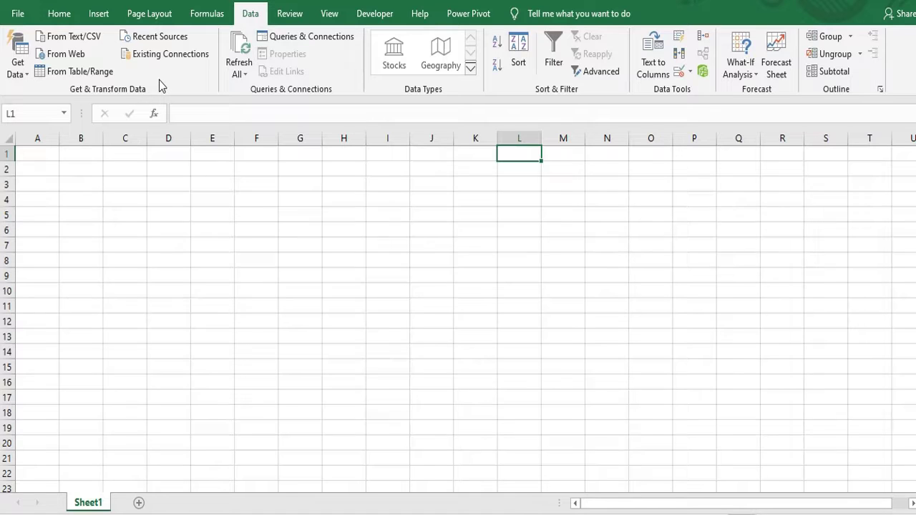
# Show the Get Data > From File import options on the Data tab.
pyautogui.click(29, 77)
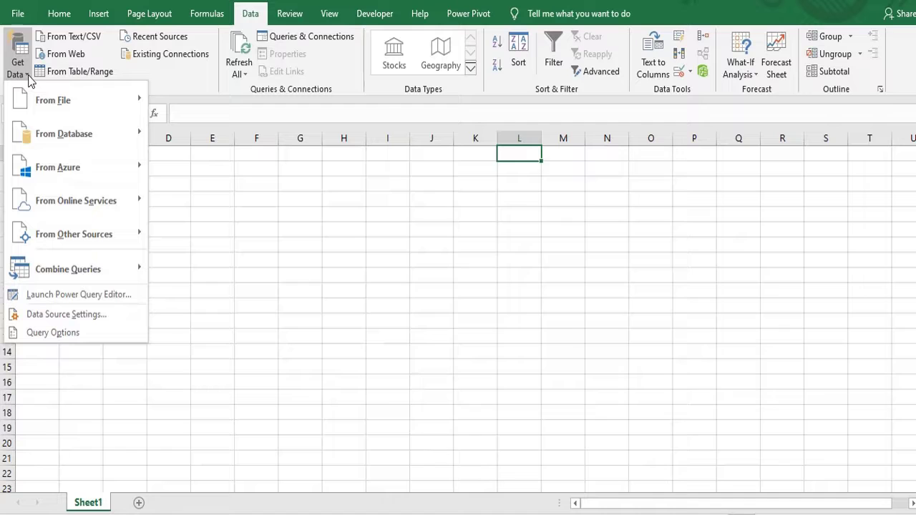
pyautogui.moveTo(61, 103)
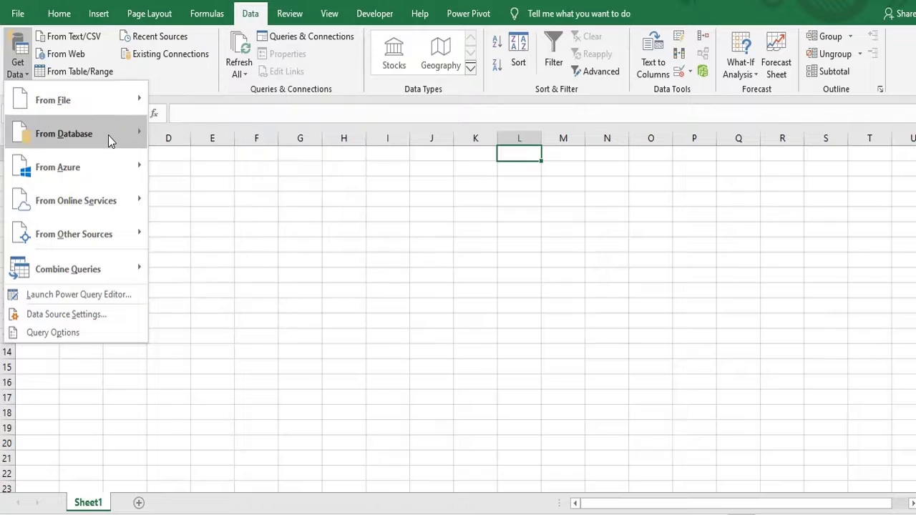
pyautogui.moveTo(110, 100)
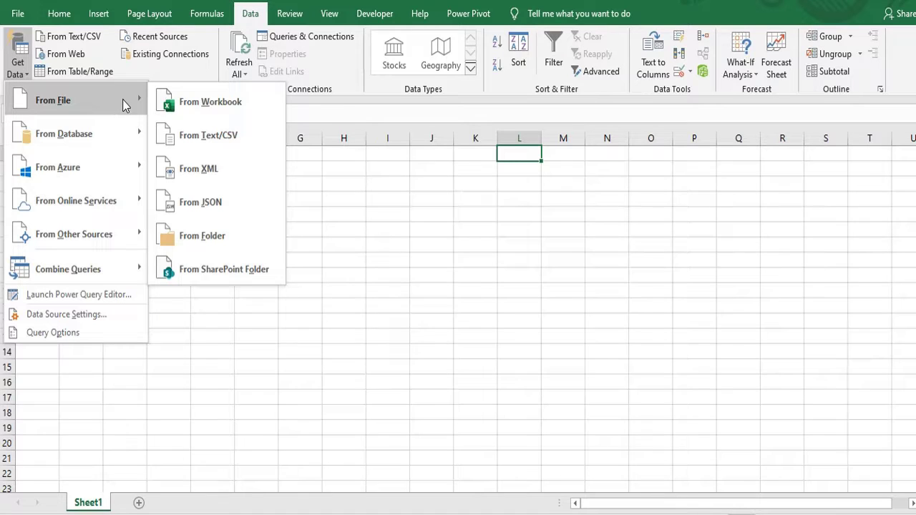
# Start a From Folder import using the Region Wise folder path copied from Explorer.
pyautogui.click(204, 235)
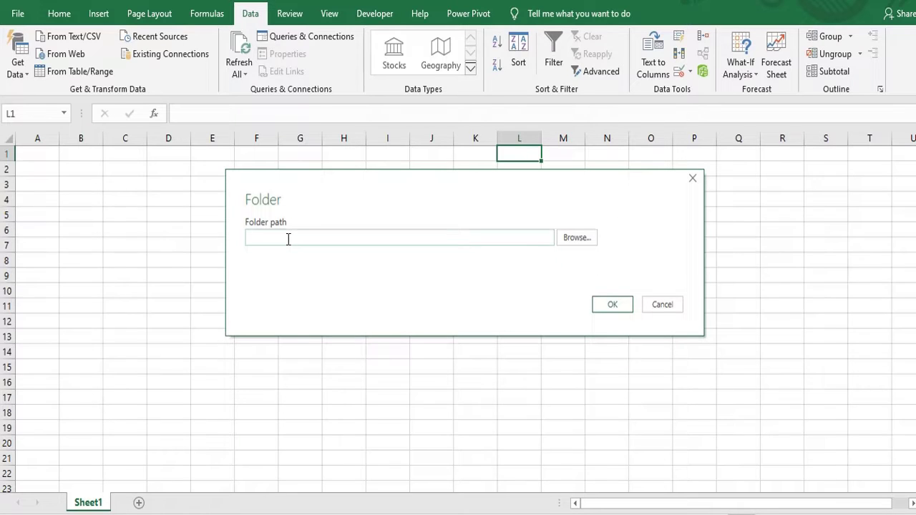
pyautogui.hotkey('alt', 'Tab')
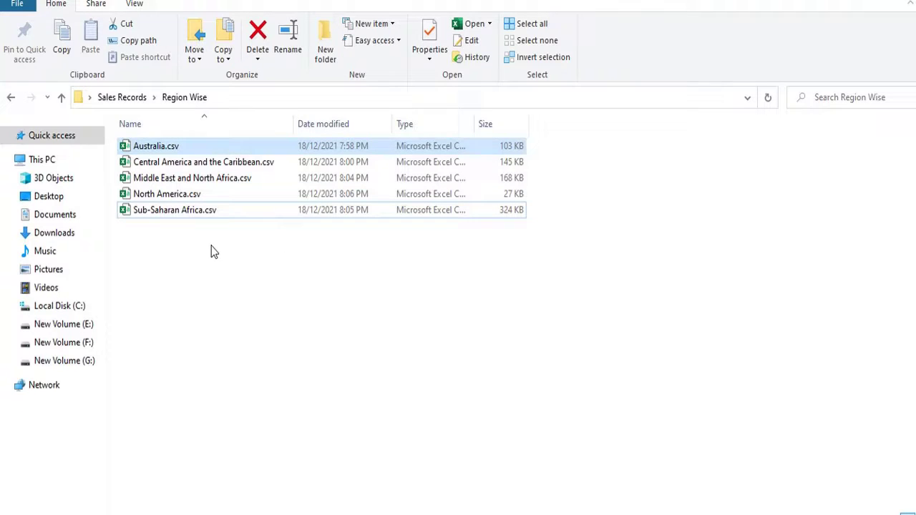
pyautogui.click(262, 103)
pyautogui.hotkey('ctrl', 'c')
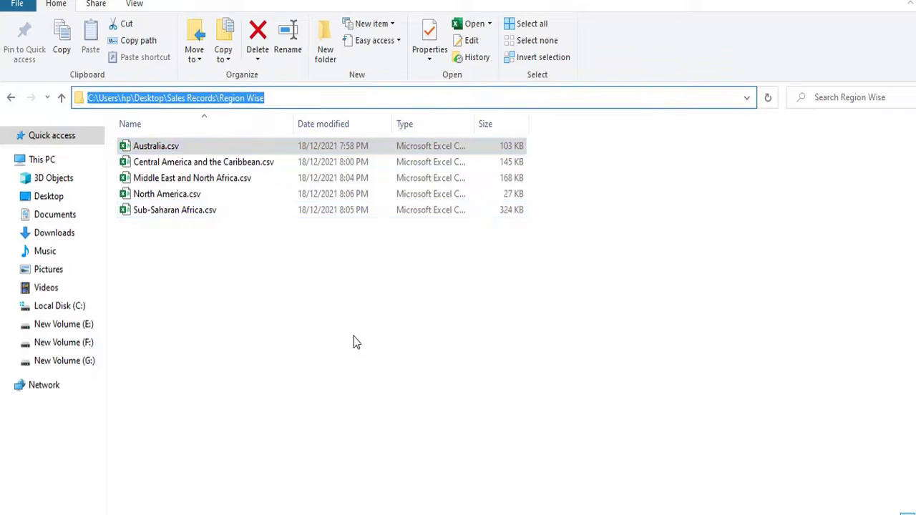
pyautogui.hotkey('alt', 'Tab')
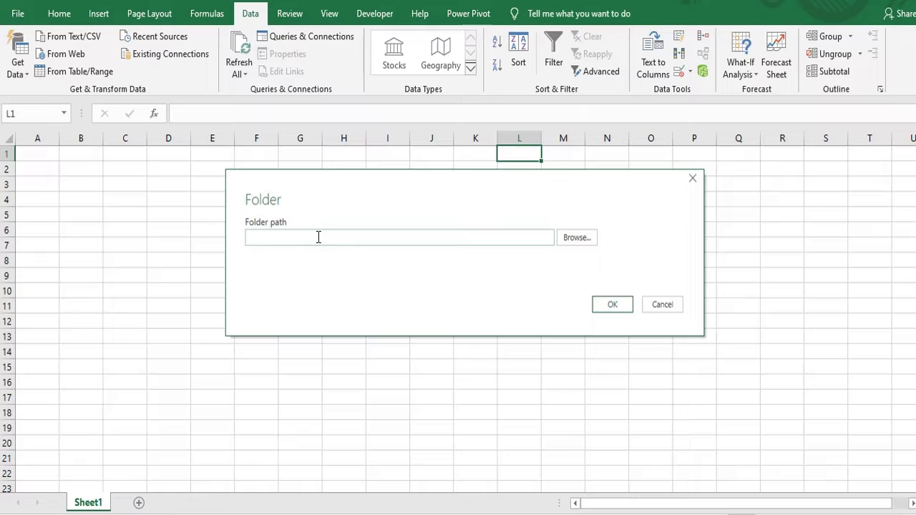
pyautogui.hotkey('ctrl', 'v')
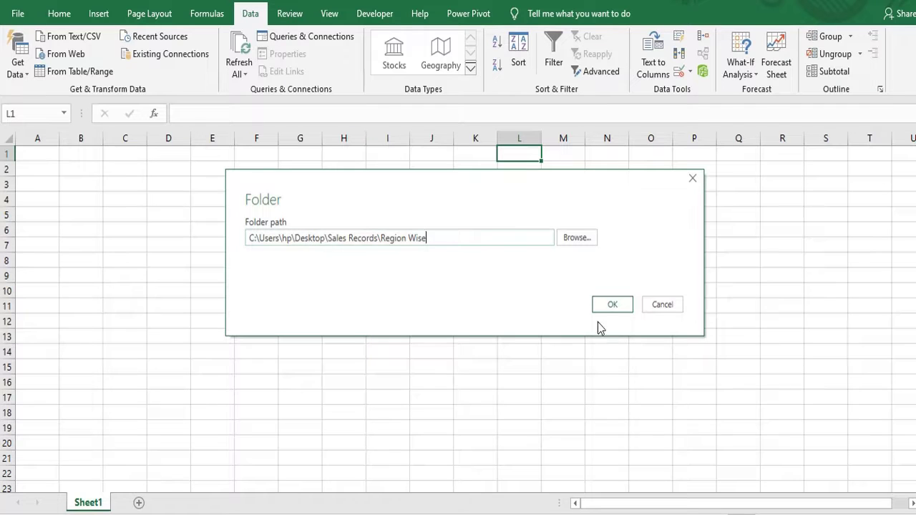
pyautogui.click(608, 306)
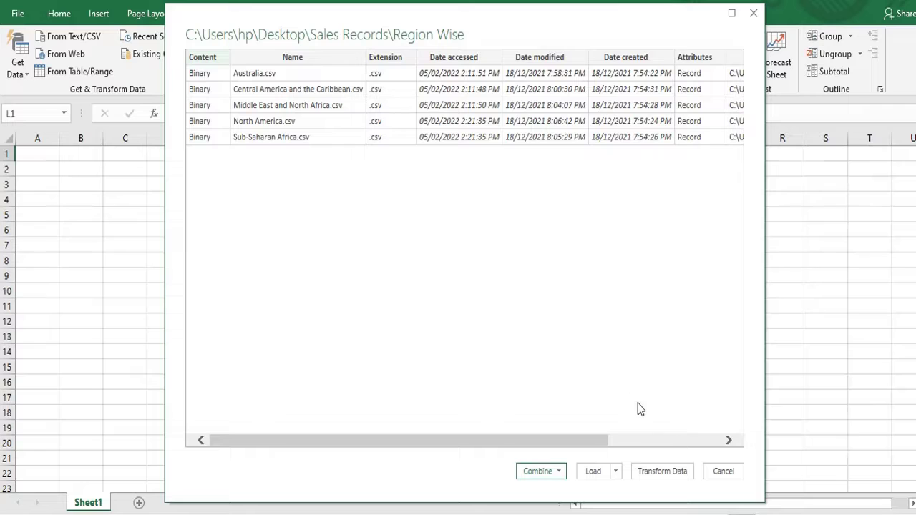
# Choose Transform Data on the preview listing the five Region Wise CSV files.
pyautogui.click(658, 474)
# Open the Region Wise query in Power Query Editor, confirm its name, and show the Queries pane.
pyautogui.click(658, 473)
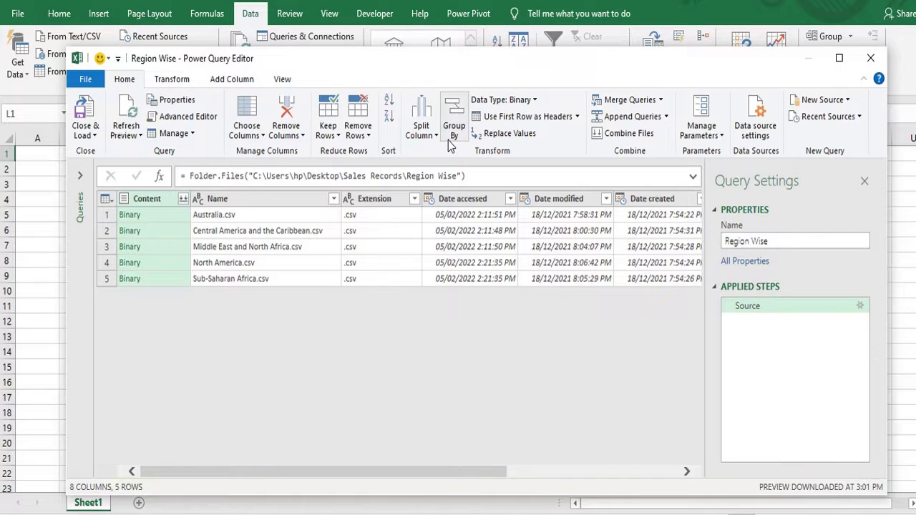
pyautogui.click(778, 241)
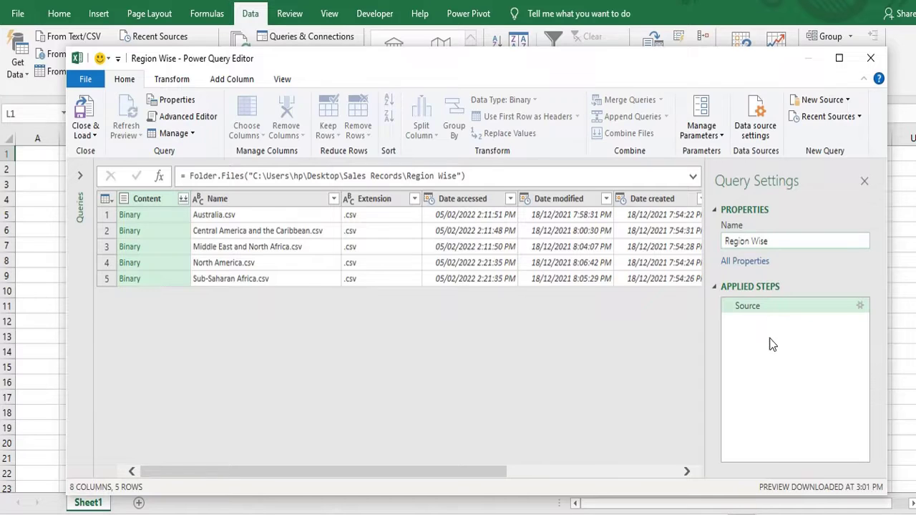
pyautogui.click(78, 176)
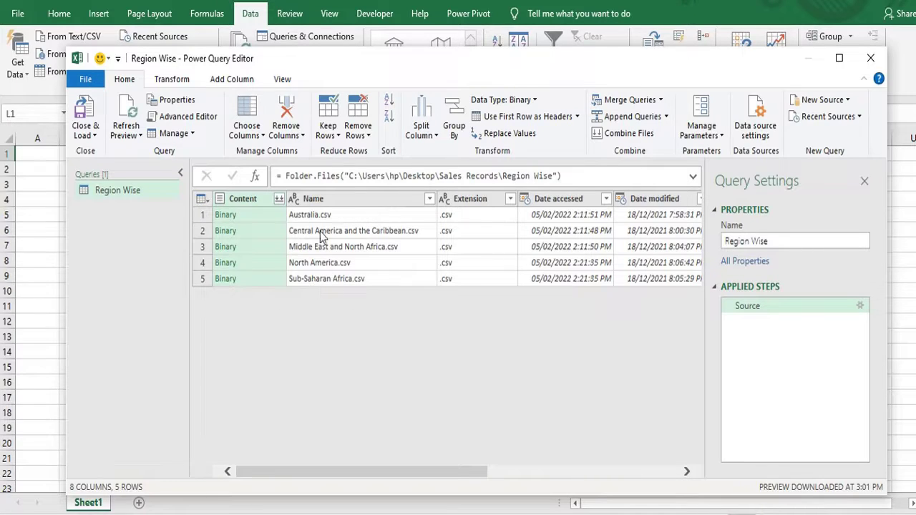
# Hide the Queries pane and run Combine Files on the Content column.
pyautogui.click(180, 173)
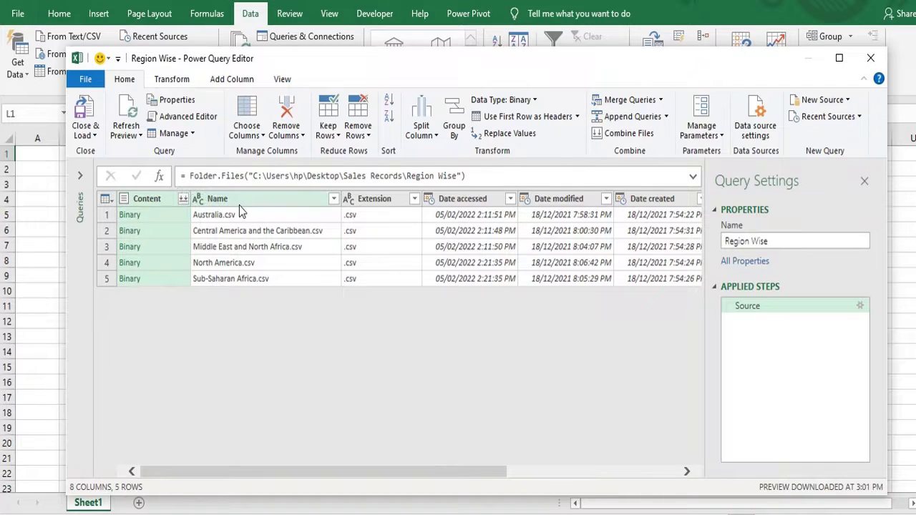
pyautogui.click(184, 201)
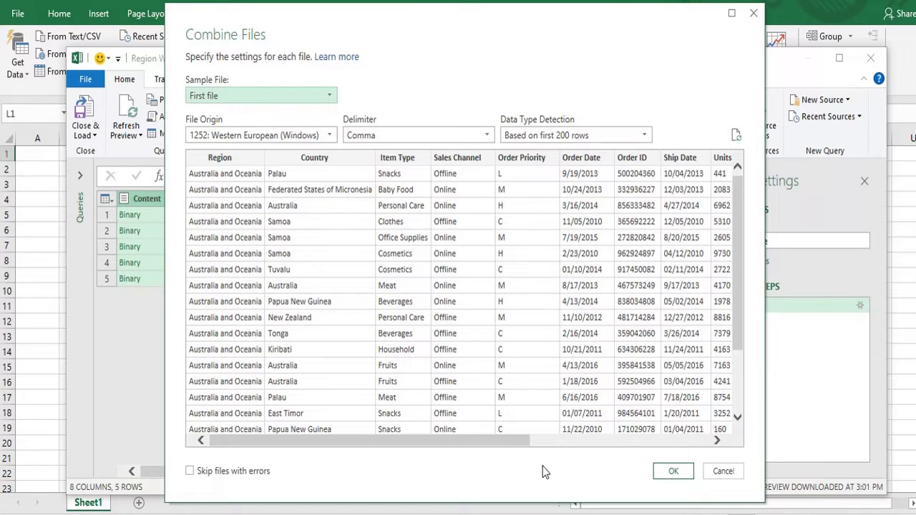
# Combine the CSVs into one table and check that every file name appears in Source.Name.
pyautogui.click(673, 471)
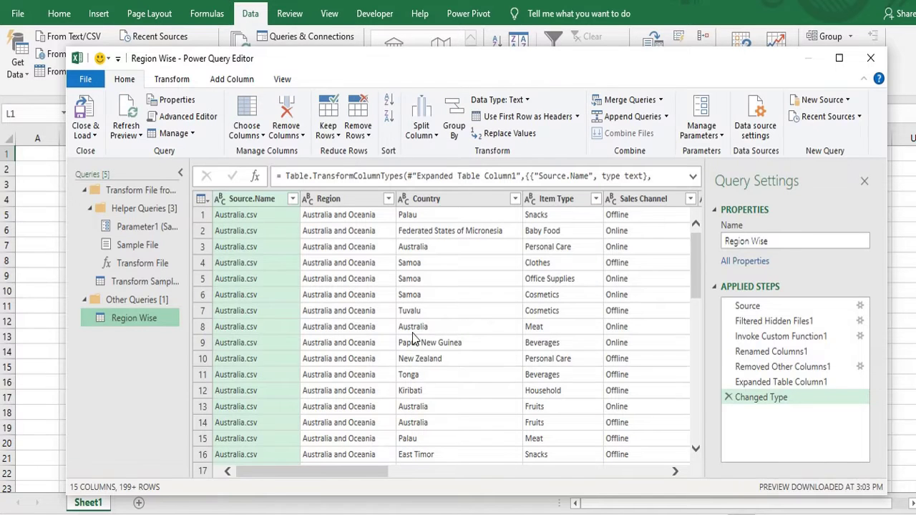
pyautogui.click(293, 199)
pyautogui.click(259, 440)
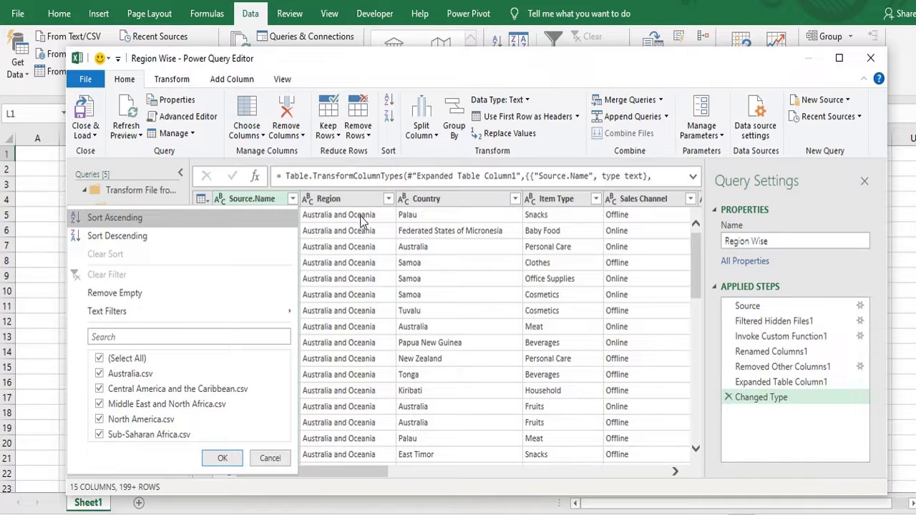
pyautogui.click(353, 470)
# Keep only Region, Country, Item Type, Sales Channel, Total Revenue, Total Cost and Total Profit.
pyautogui.moveTo(352, 469)
pyautogui.mouseDown()
pyautogui.moveTo(390, 466)
pyautogui.moveTo(348, 472)
pyautogui.mouseUp()
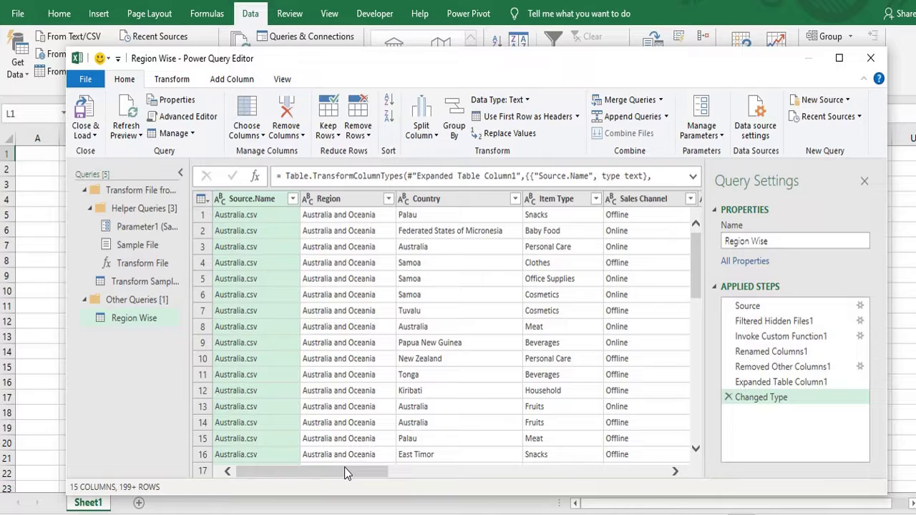
pyautogui.click(338, 198)
pyautogui.keyDown('ctrl'); pyautogui.click(456, 200); pyautogui.keyUp('ctrl')
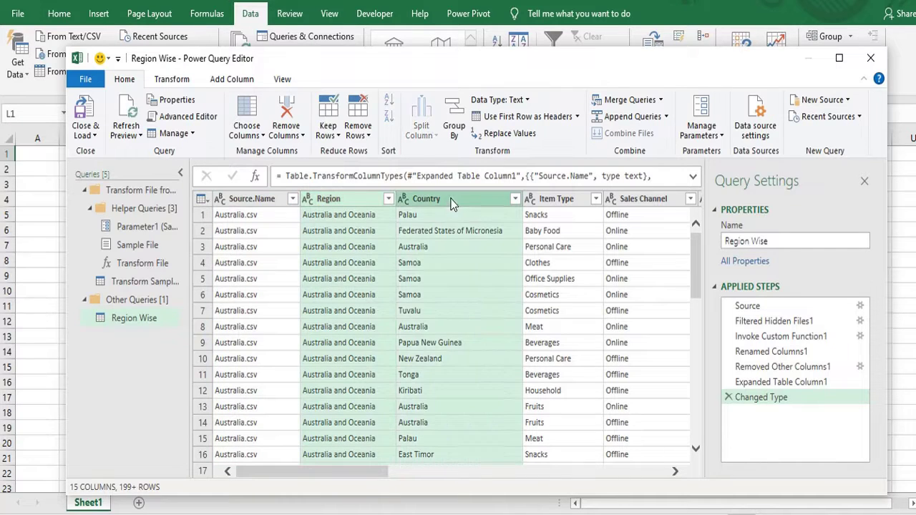
pyautogui.keyDown('ctrl'); pyautogui.click(556, 200); pyautogui.keyUp('ctrl')
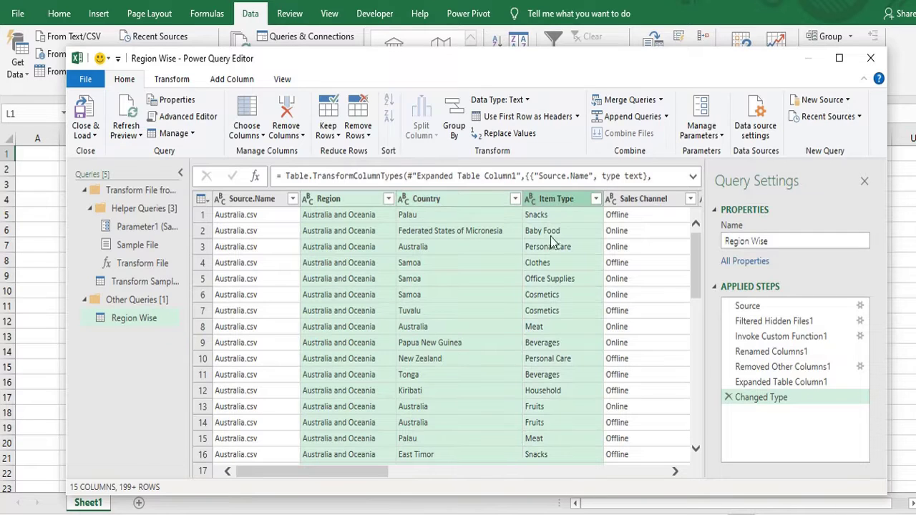
pyautogui.keyDown('ctrl'); pyautogui.click(642, 202); pyautogui.keyUp('ctrl')
pyautogui.moveTo(341, 480); pyautogui.dragTo(609, 471)
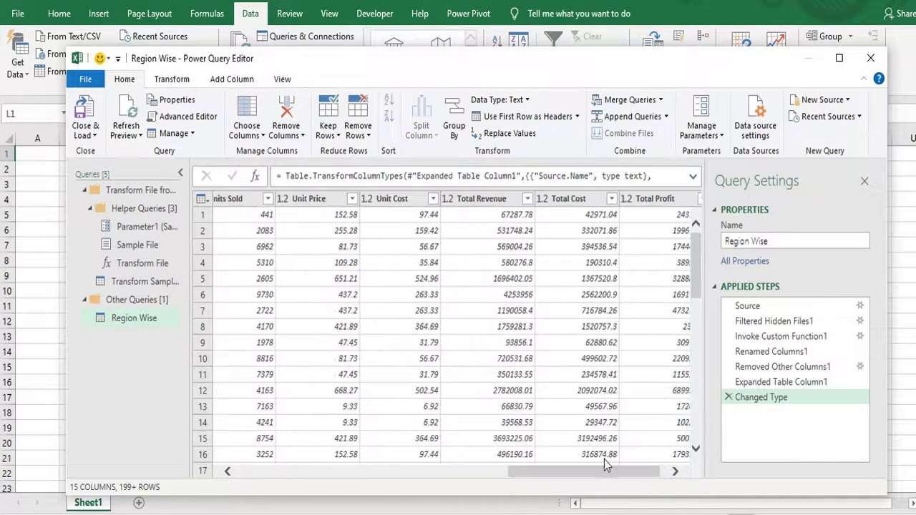
pyautogui.click(482, 200)
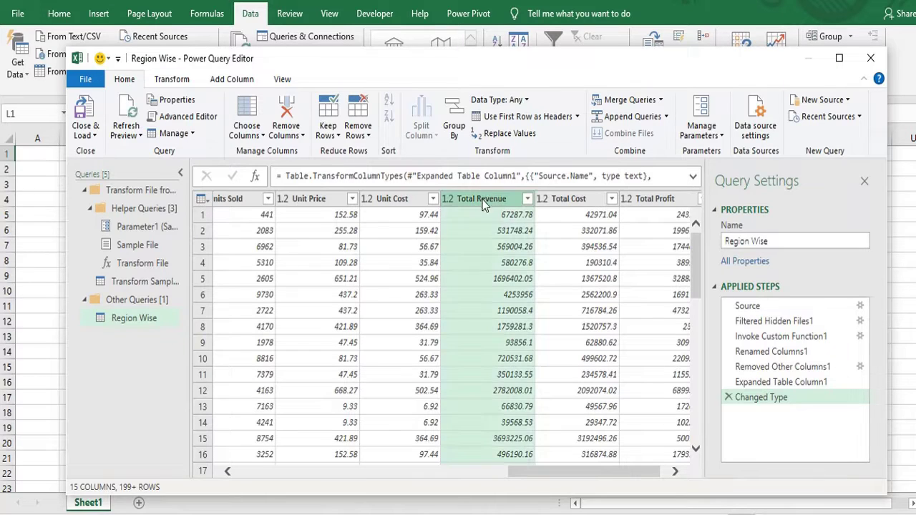
pyautogui.keyDown('ctrl'); pyautogui.click(579, 201); pyautogui.keyUp('ctrl')
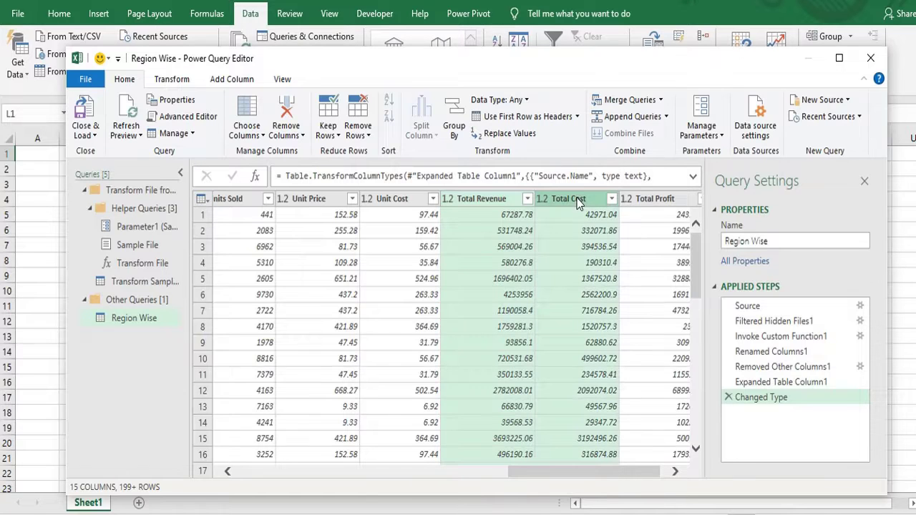
pyautogui.keyDown('ctrl'); pyautogui.click(658, 200); pyautogui.keyUp('ctrl')
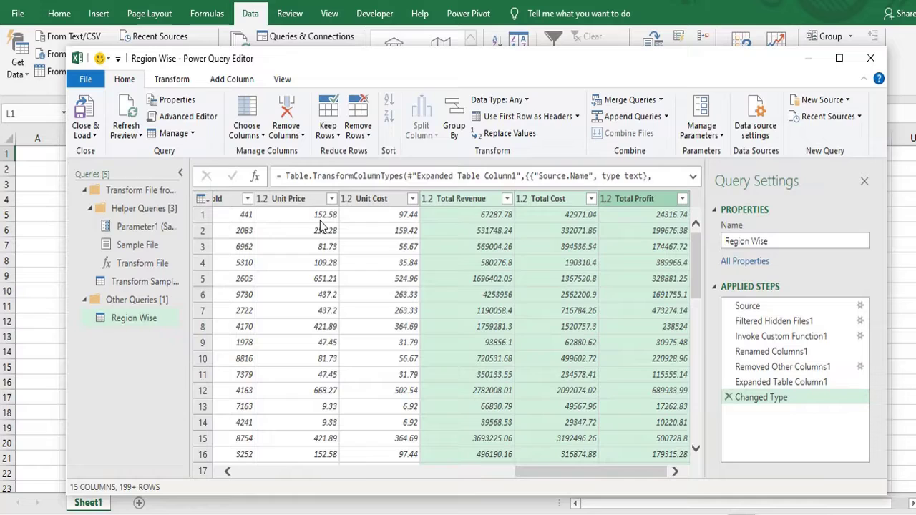
pyautogui.rightClick(462, 199)
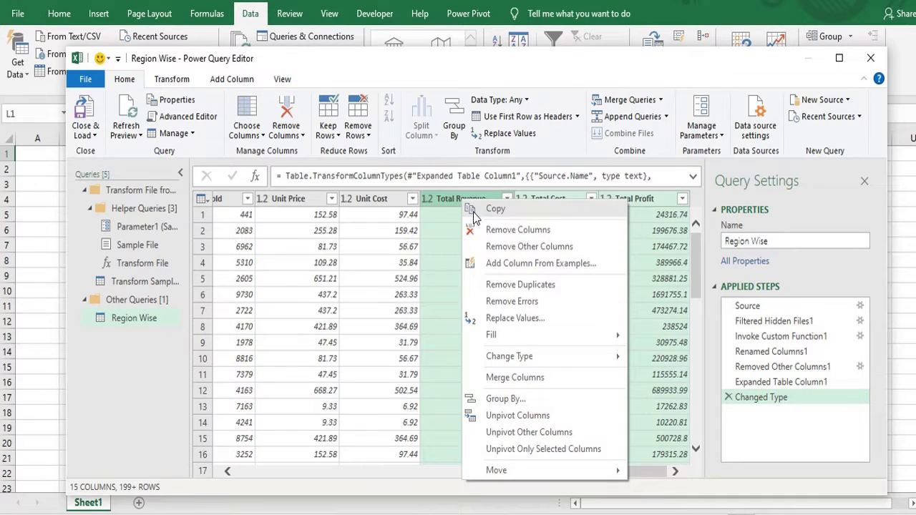
pyautogui.click(522, 251)
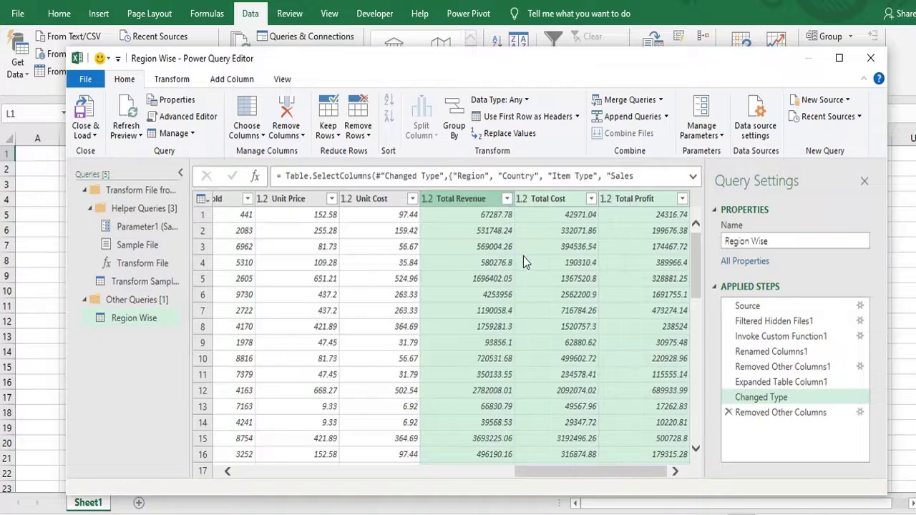
pyautogui.moveTo(427, 471); pyautogui.dragTo(178, 464)
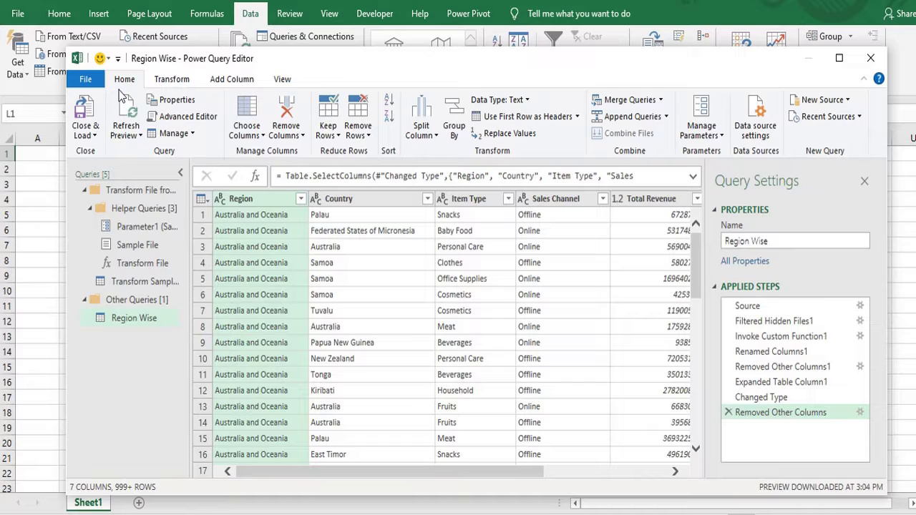
# Close the editor with Close & Load To to choose the load destination.
pyautogui.click(93, 136)
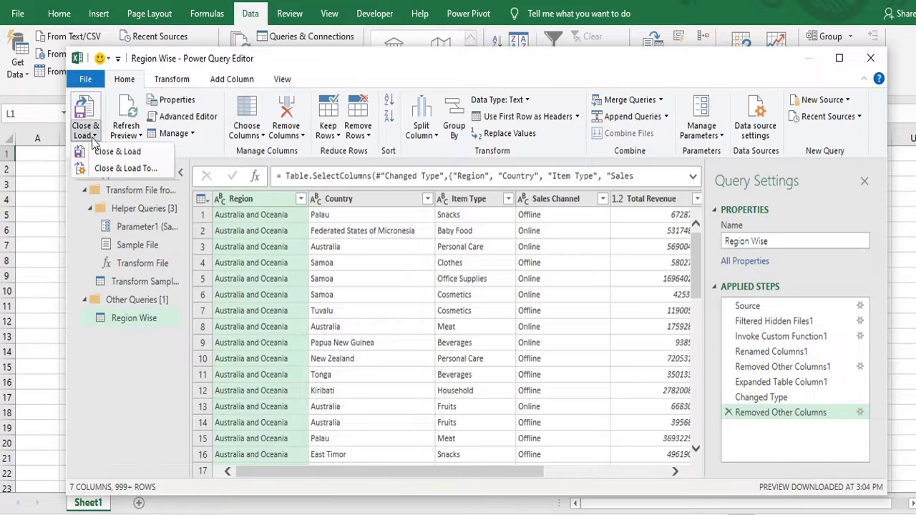
pyautogui.click(115, 171)
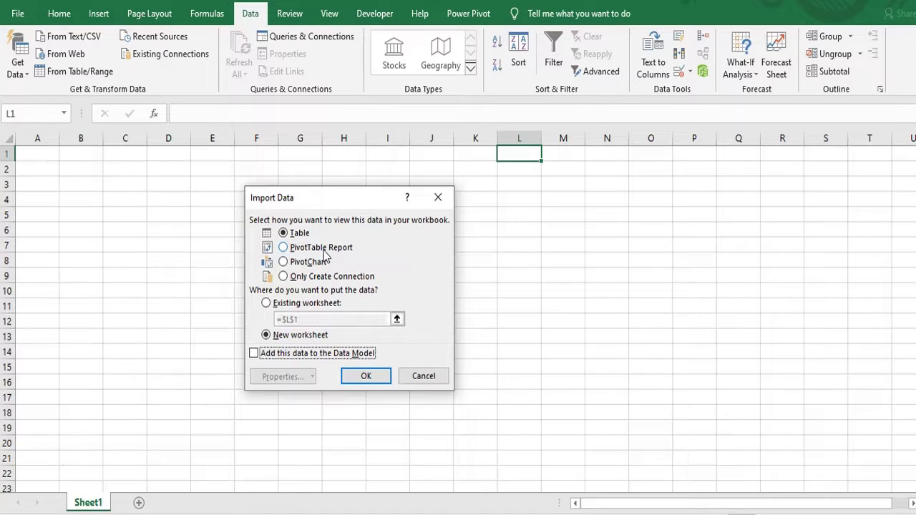
# Load the query as a Table into the existing worksheet starting at Sheet1!A1.
pyautogui.click(326, 250)
pyautogui.click(307, 234)
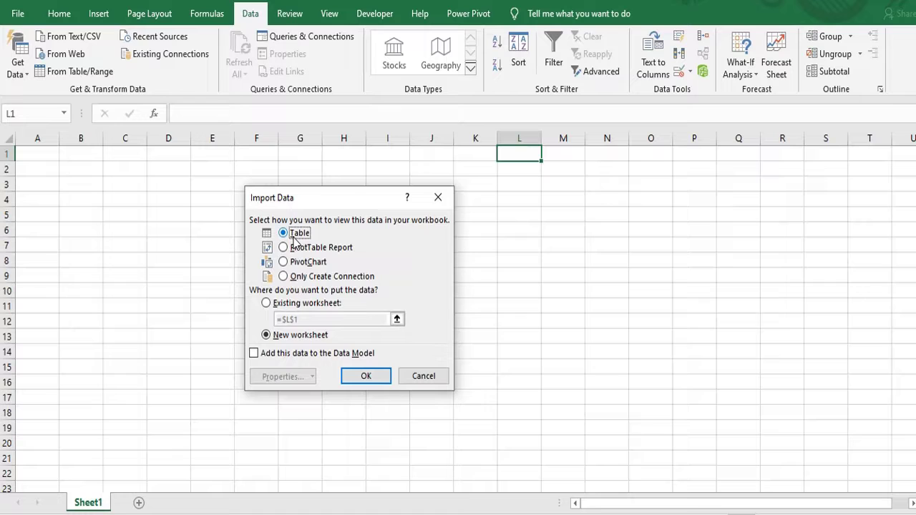
pyautogui.click(267, 304)
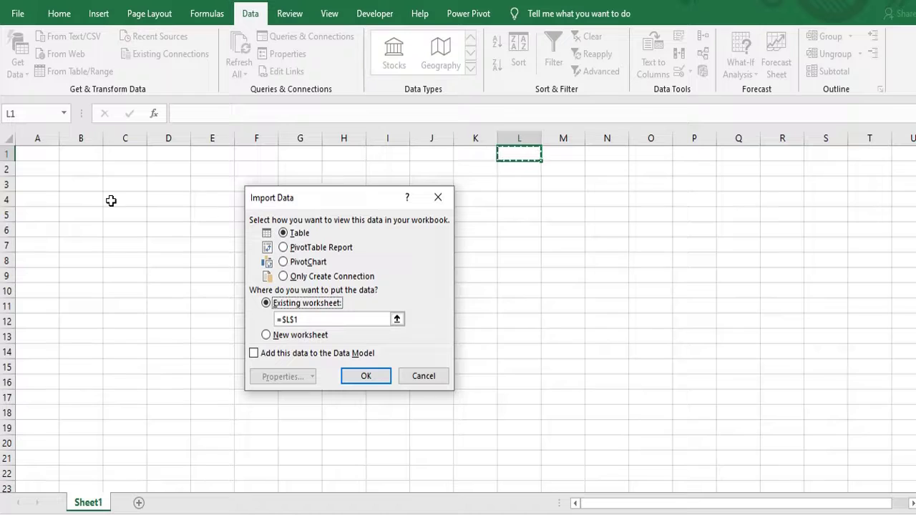
pyautogui.click(32, 154)
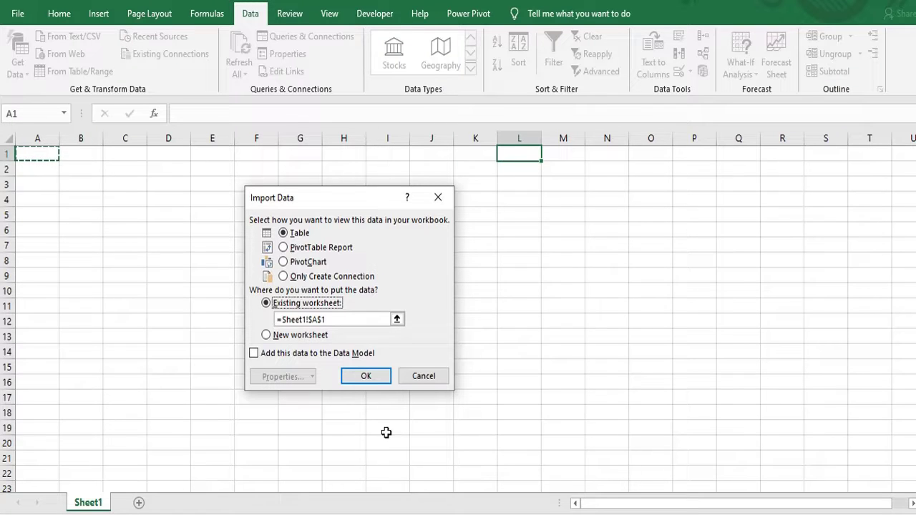
pyautogui.click(365, 377)
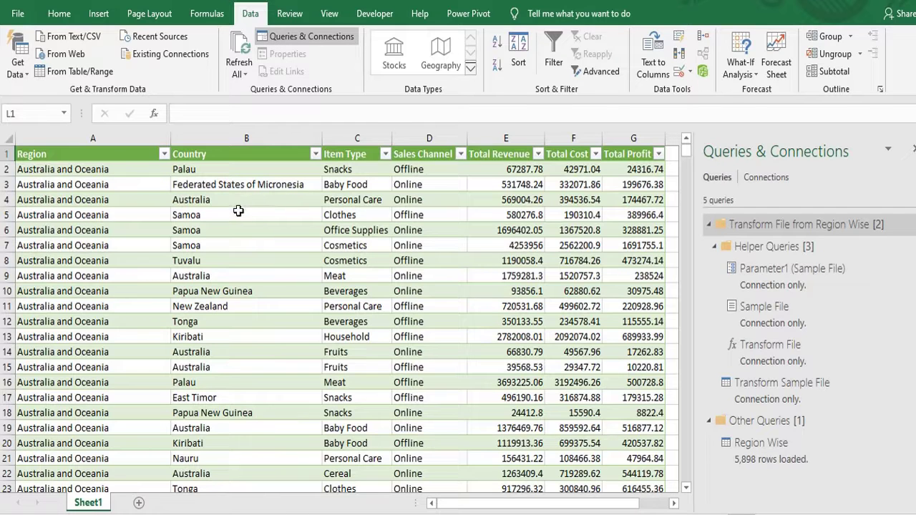
pyautogui.click(403, 307)
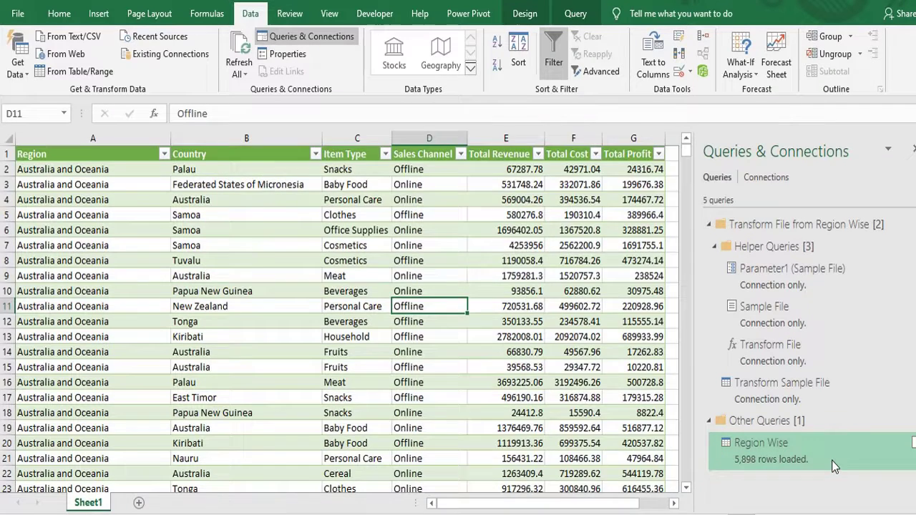
# Move Asia.csv and Europe.csv from Sales Records into the Region Wise folder, then return to Excel.
pyautogui.moveTo(741, 461)
pyautogui.hotkey('alt', 'Tab')
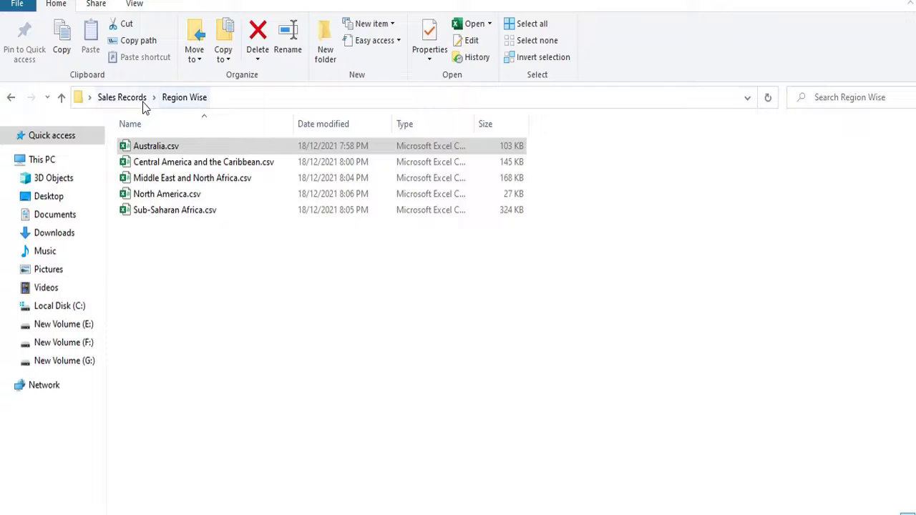
pyautogui.click(242, 287)
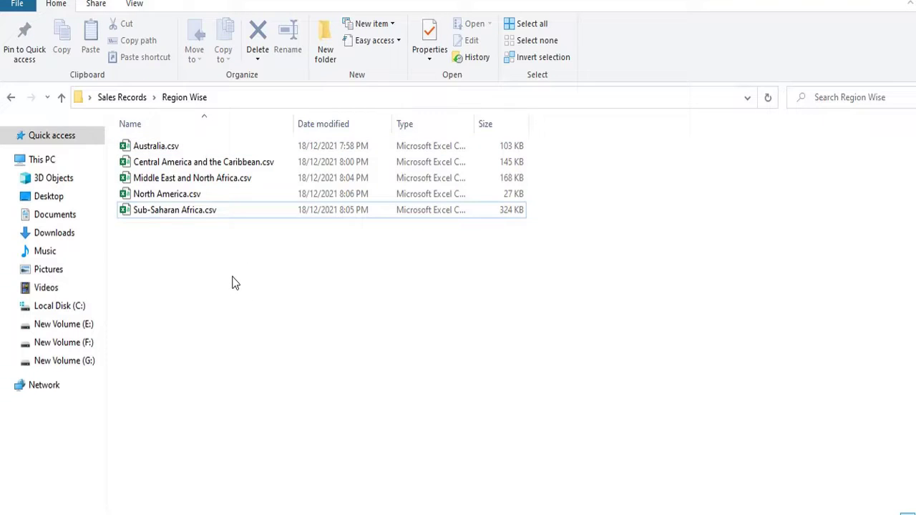
pyautogui.click(136, 105)
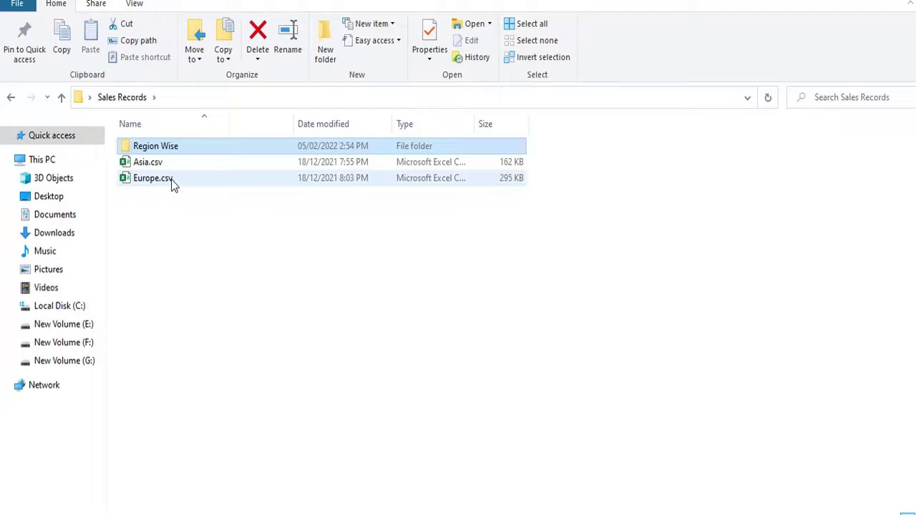
pyautogui.click(147, 163)
pyautogui.keyDown('shift'); pyautogui.click(163, 180); pyautogui.keyUp('shift')
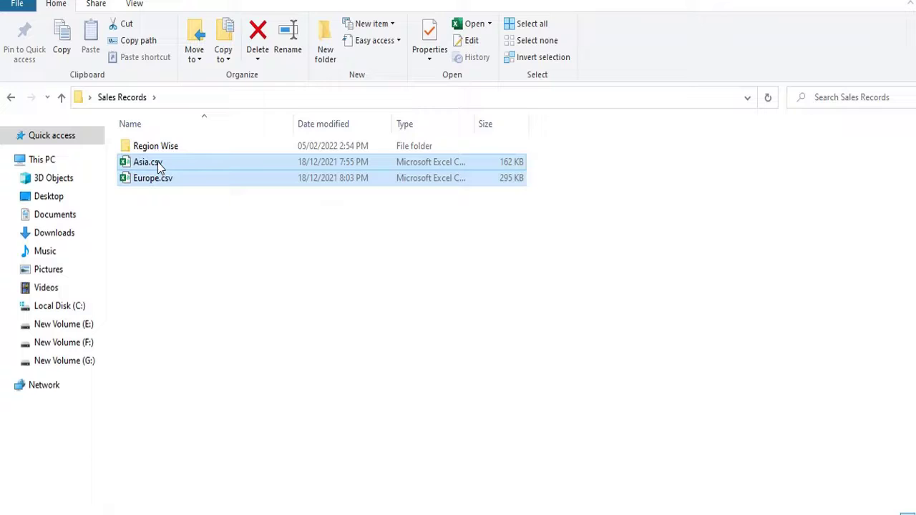
pyautogui.moveTo(157, 162); pyautogui.dragTo(265, 194)
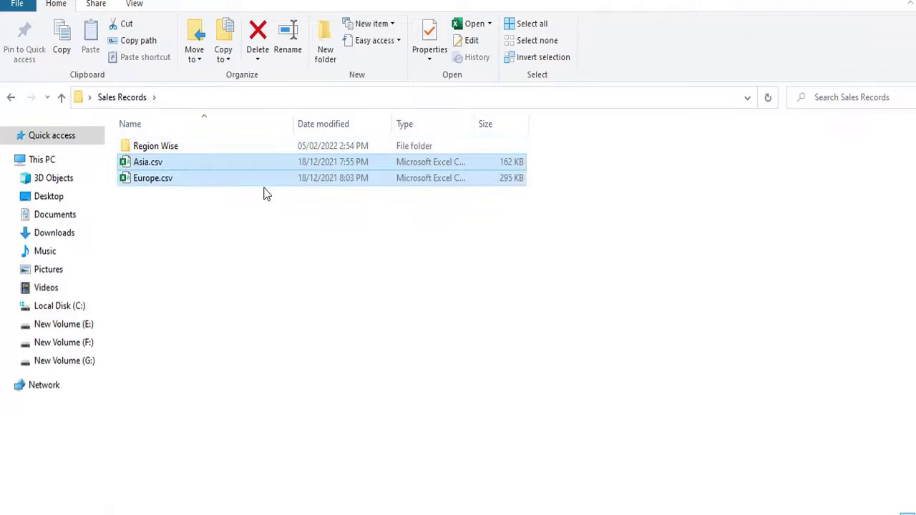
pyautogui.doubleClick(168, 151)
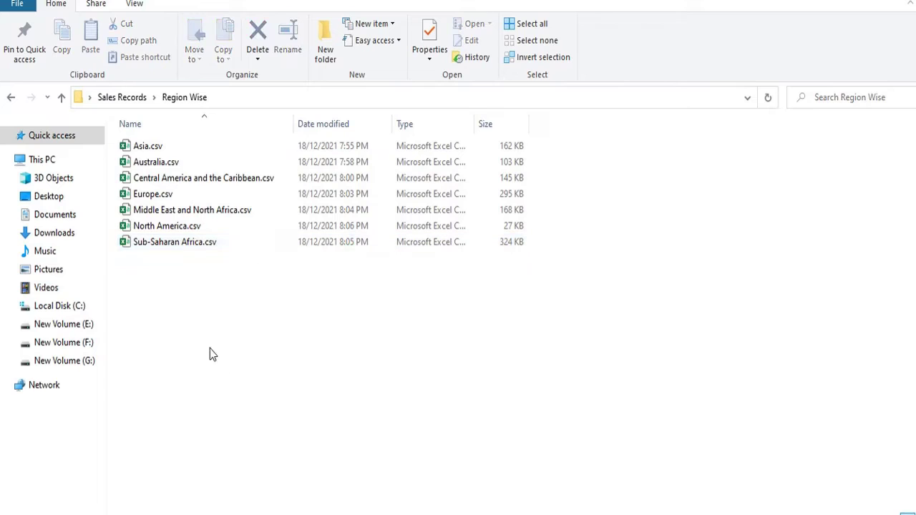
pyautogui.hotkey('alt', 'Tab')
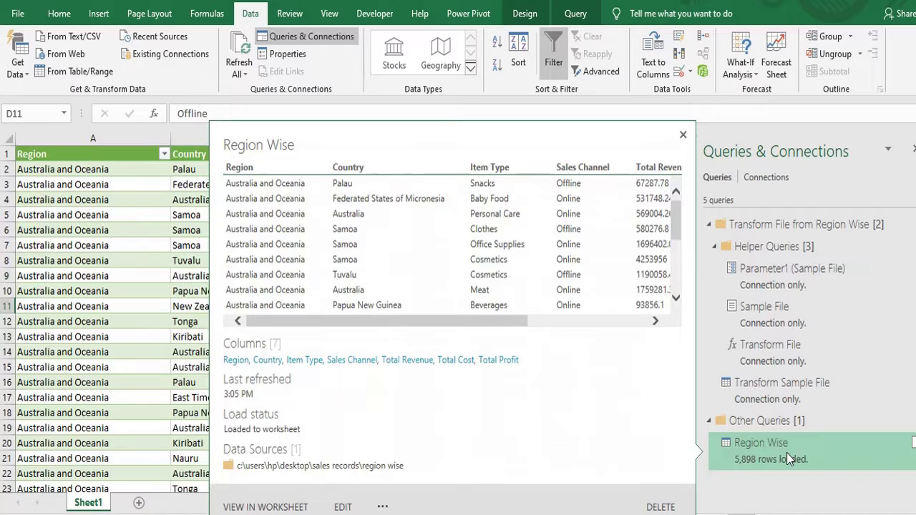
# Bring up the context menu on a cell inside the loaded Region Wise table on Sheet1.
pyautogui.rightClick(786, 452)
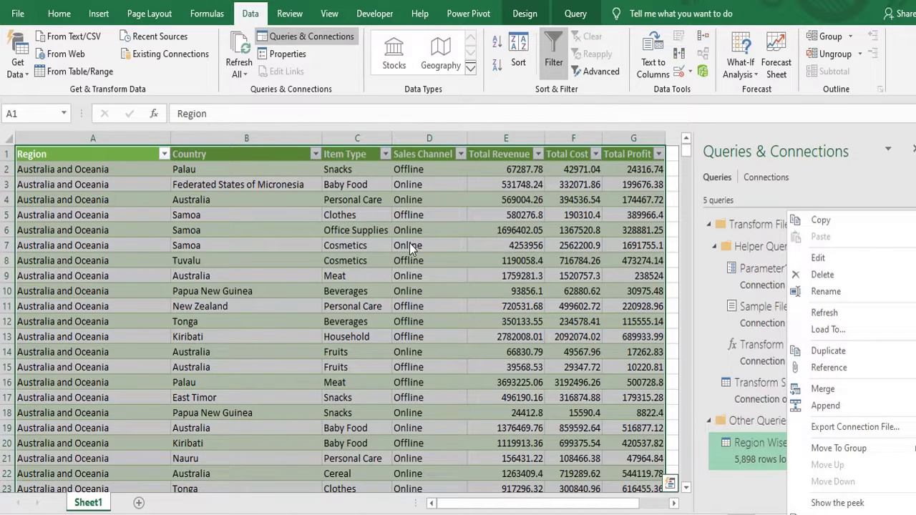
pyautogui.click(304, 306)
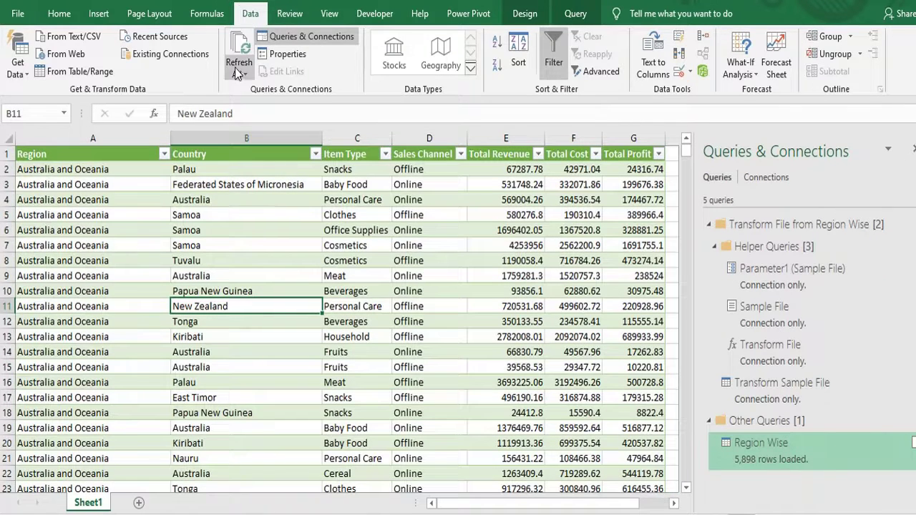
pyautogui.rightClick(248, 227)
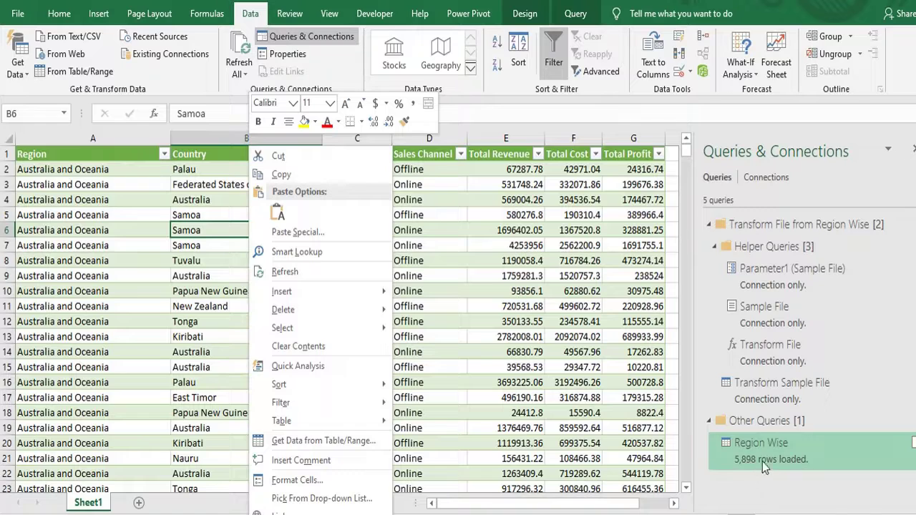
# Refresh the Region Wise table to 10,000 rows and check the Region filter lists all seven regions.
pyautogui.click(286, 271)
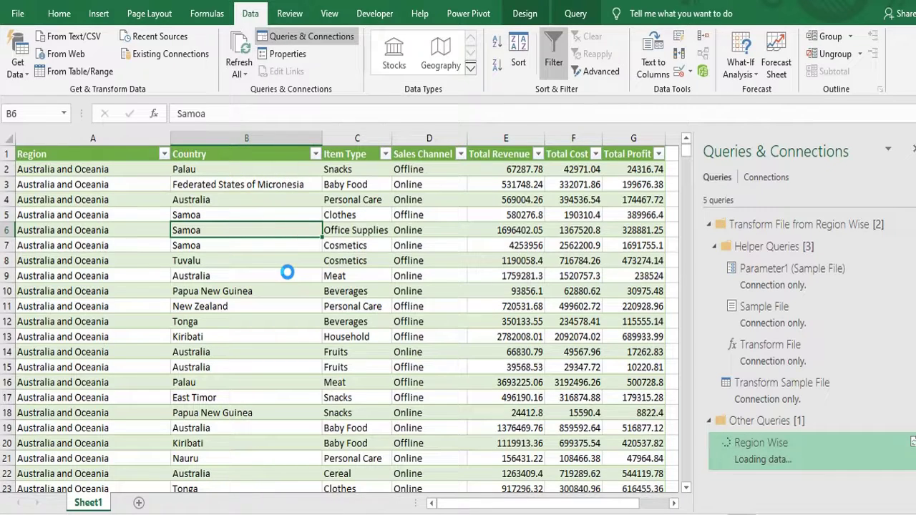
pyautogui.moveTo(773, 457)
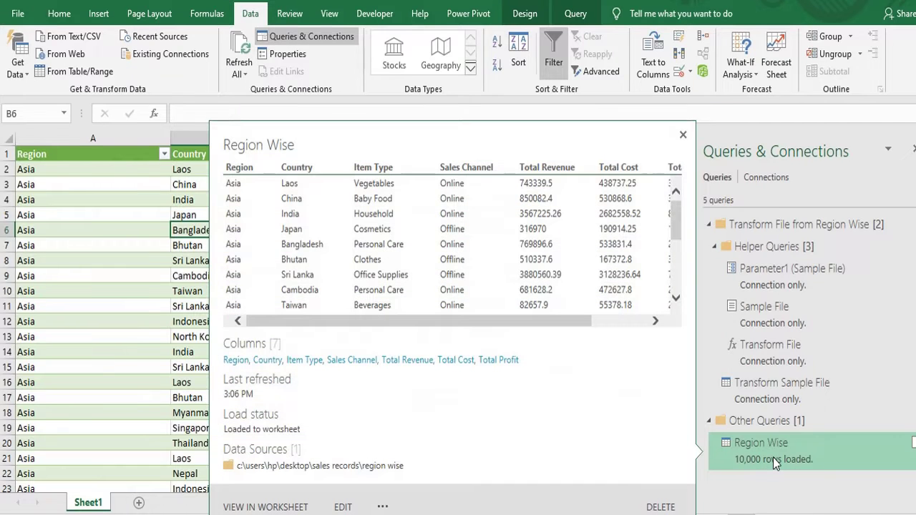
pyautogui.click(156, 275)
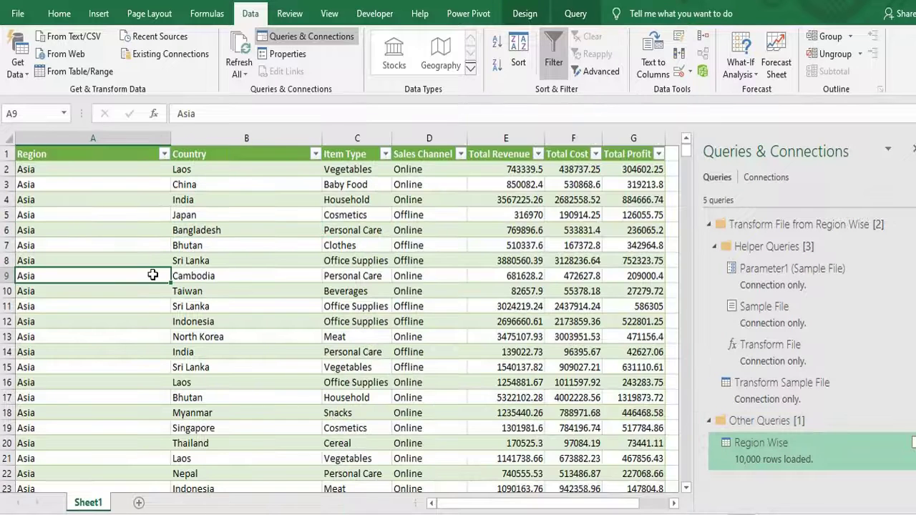
pyautogui.click(164, 154)
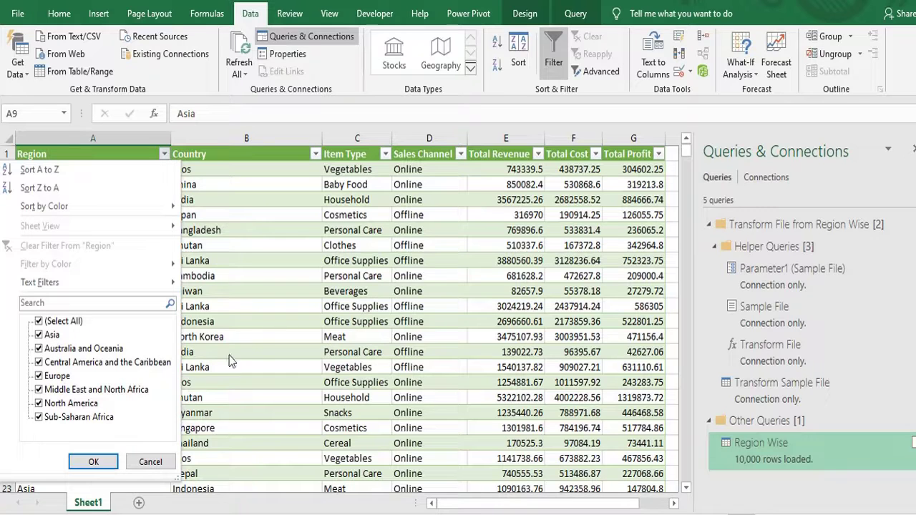
pyautogui.click(297, 298)
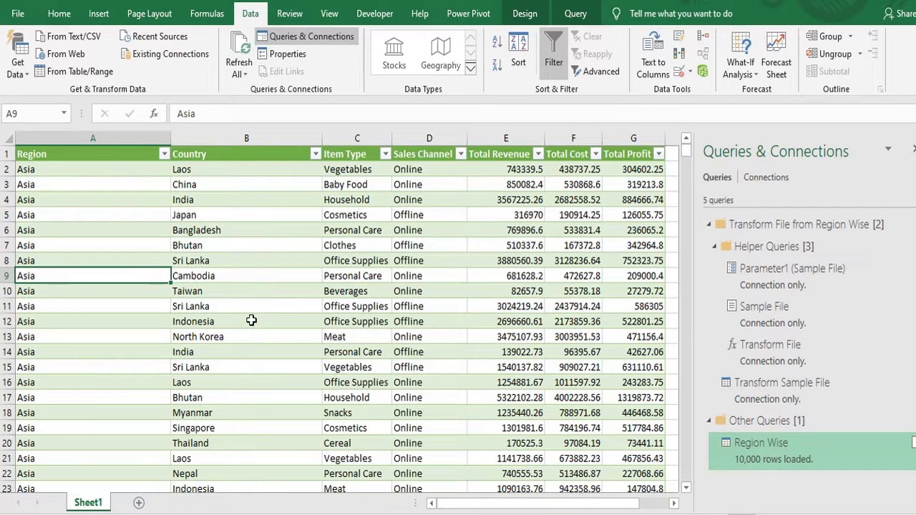